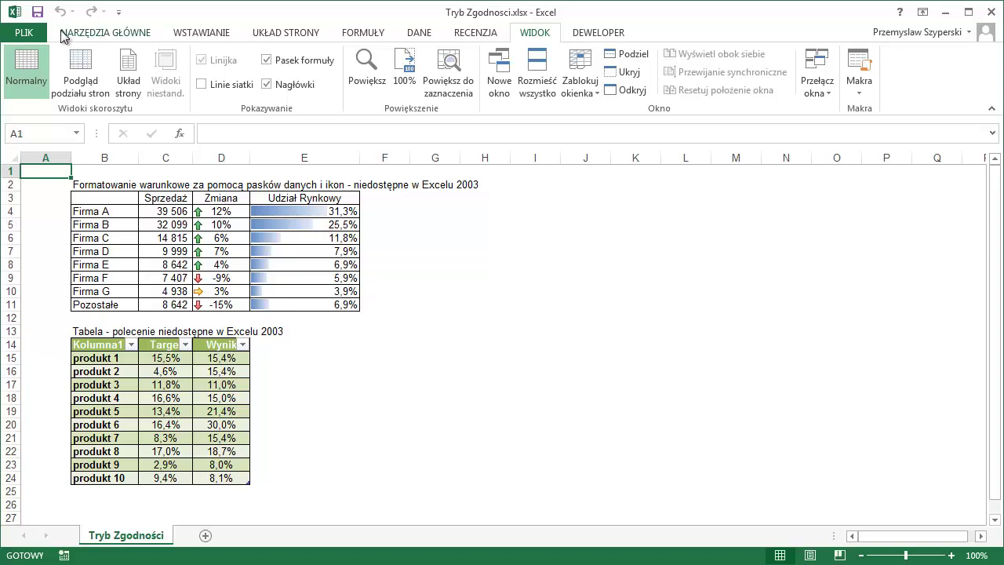
# - Save Tryb Zgodnosci in the Pliki Excela 2013 folder as an Excel 97–2003 (*.xls) file
pyautogui.click(26, 31)
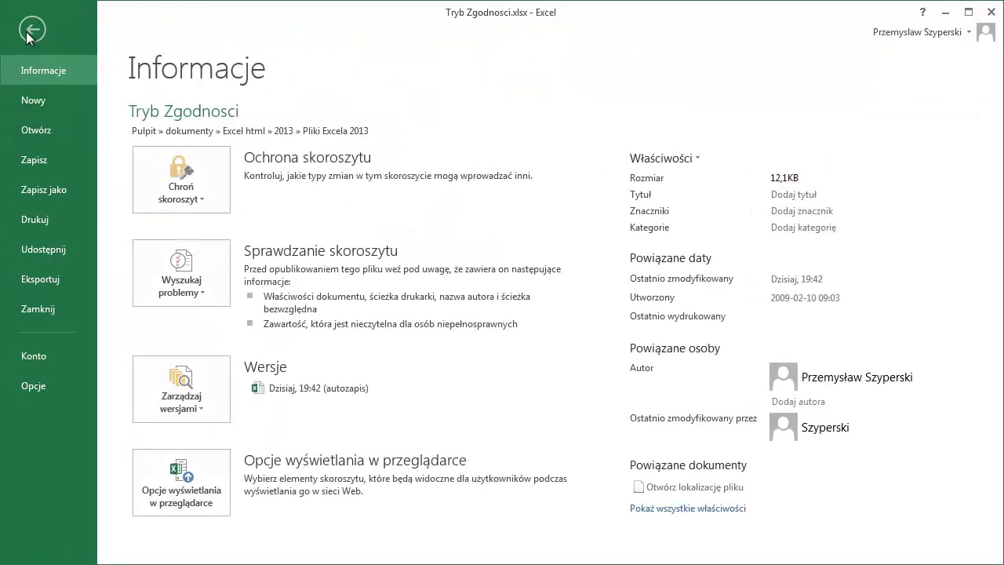
pyautogui.click(55, 187)
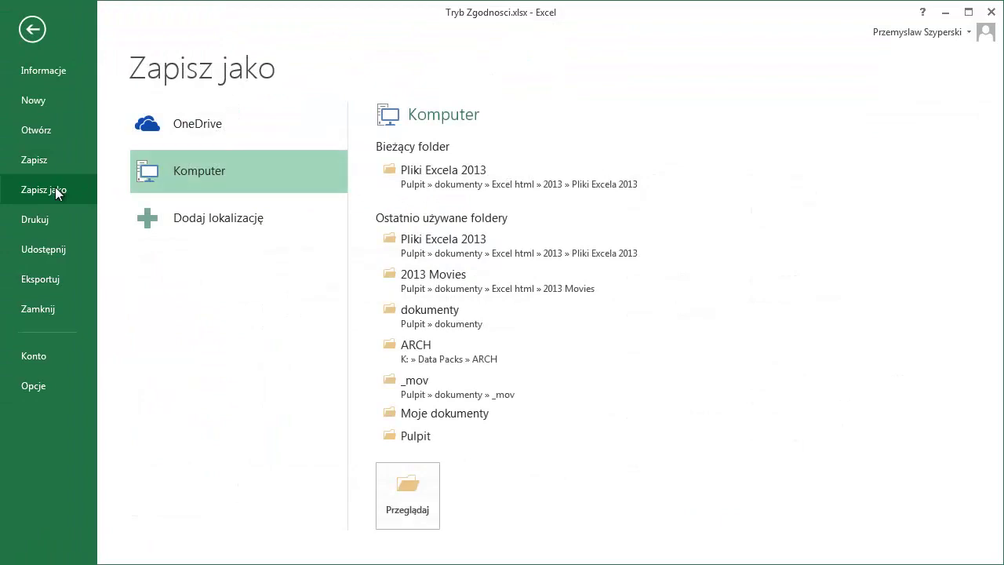
pyautogui.click(439, 180)
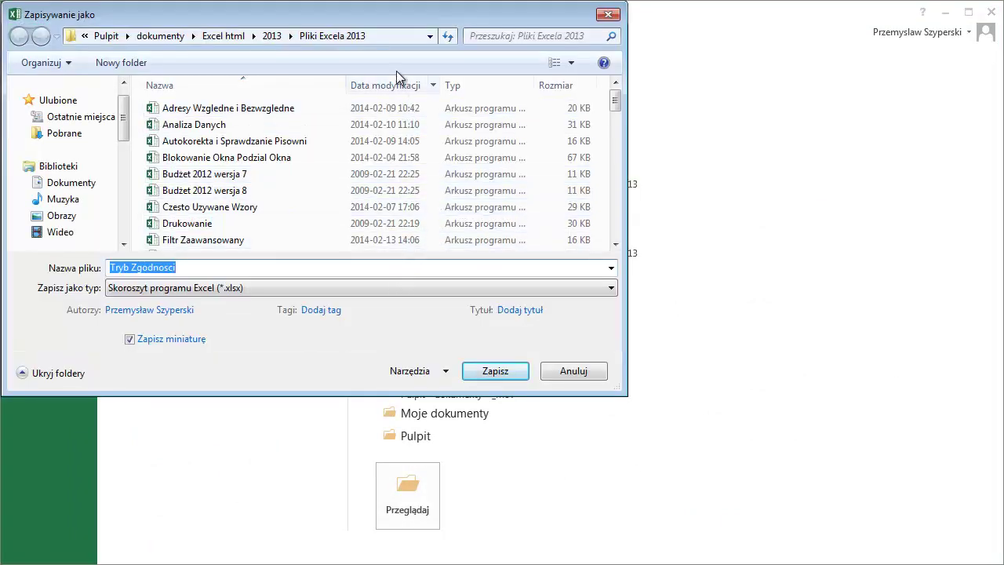
pyautogui.moveTo(384, 14); pyautogui.dragTo(413, 168)
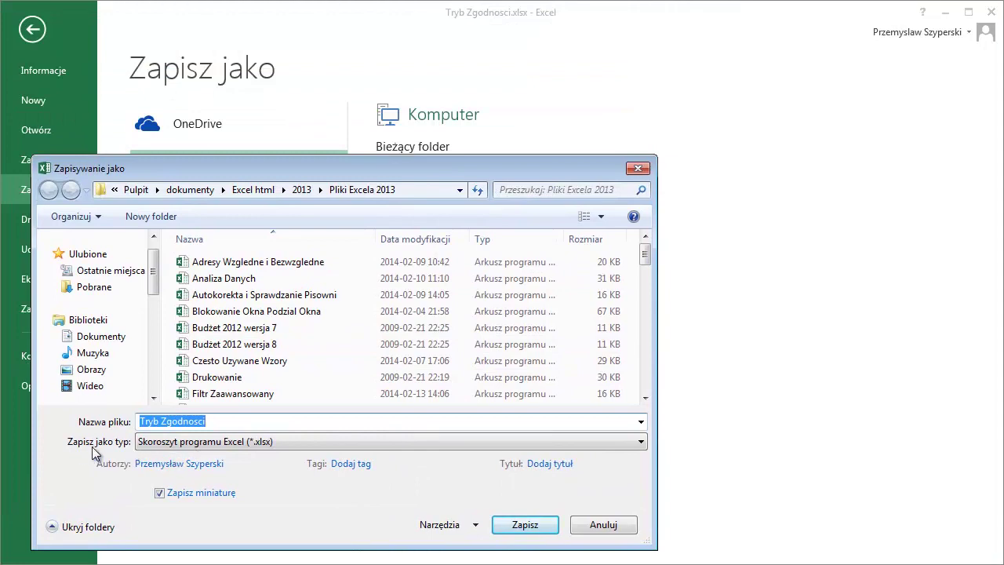
pyautogui.click(640, 441)
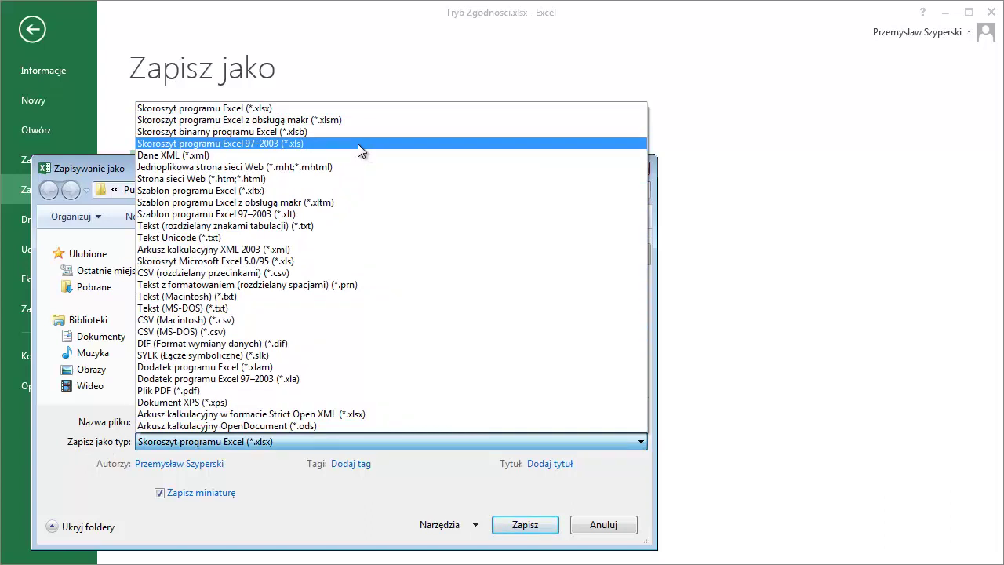
pyautogui.click(317, 143)
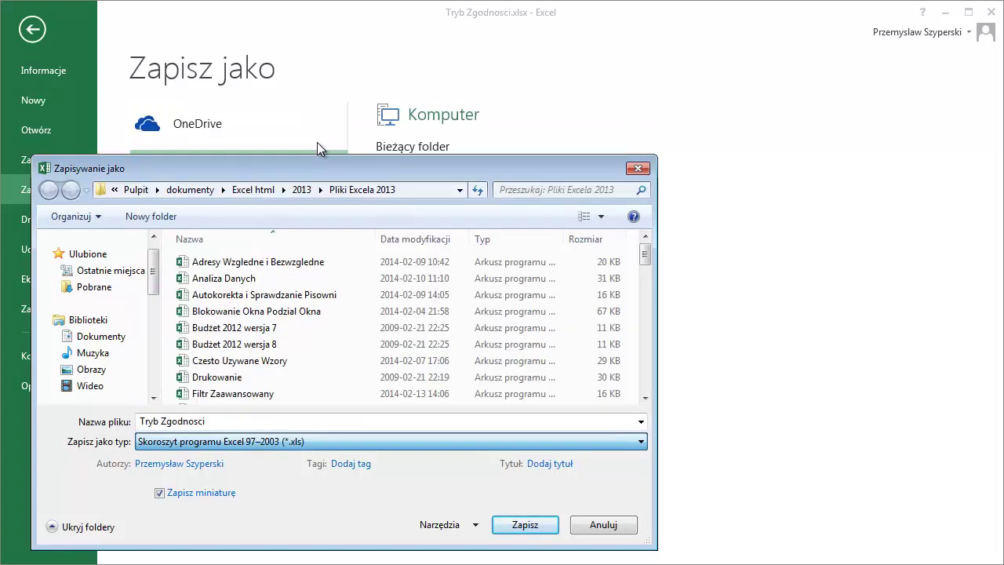
pyautogui.click(525, 525)
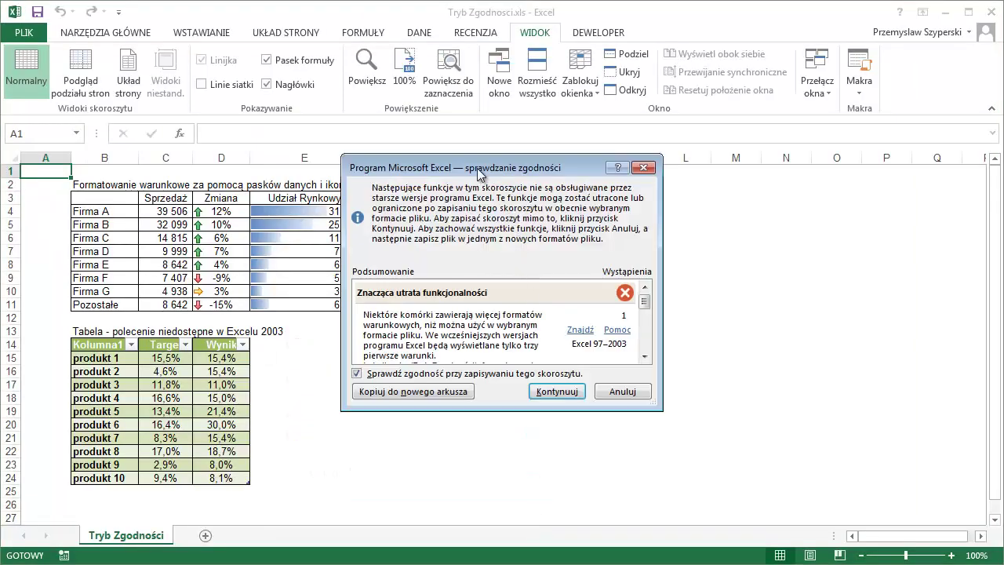
# - Enlarge the compatibility checker to read all issues, then continue to finish the .xls save
pyautogui.moveTo(476, 168); pyautogui.dragTo(585, 186)
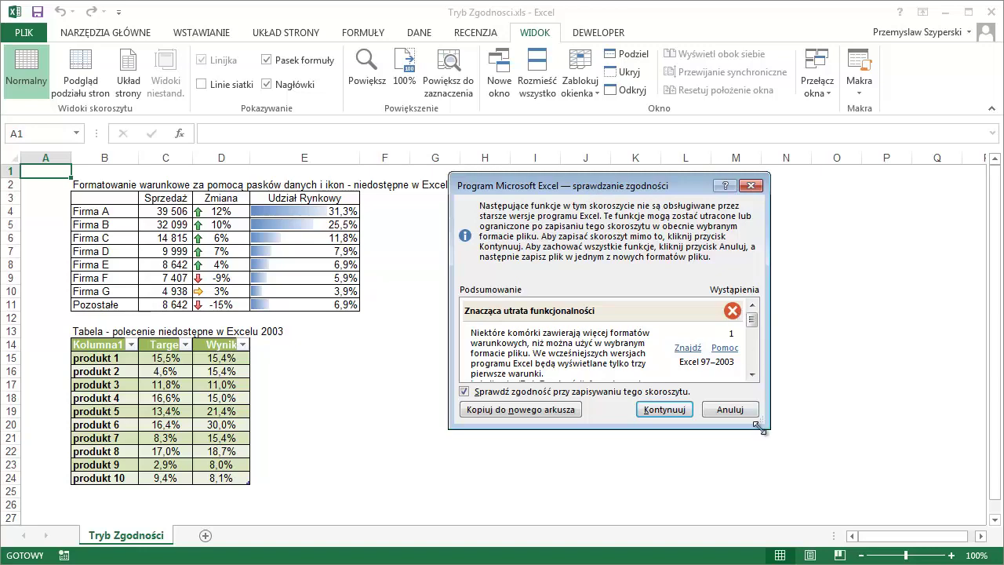
pyautogui.moveTo(768, 427); pyautogui.dragTo(911, 522)
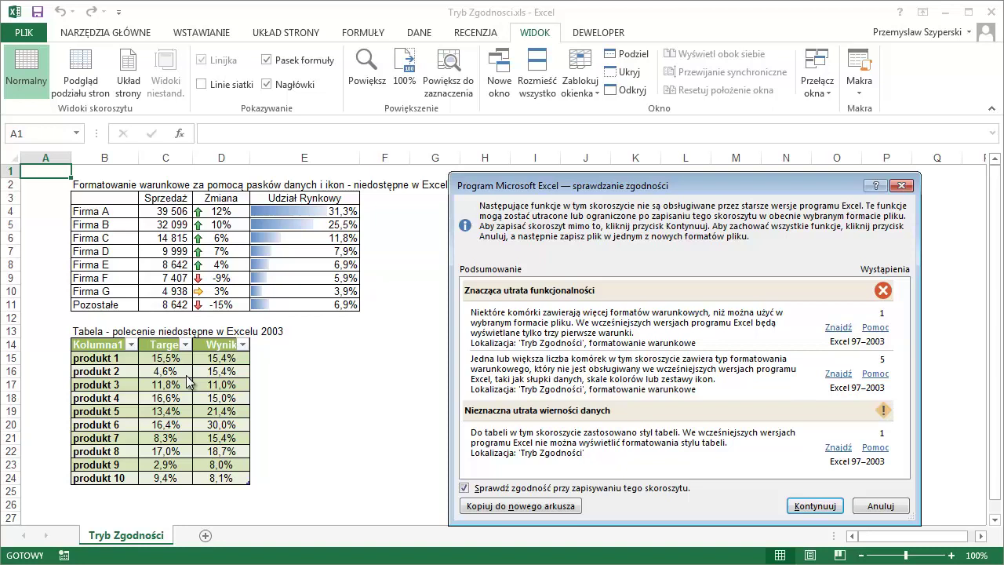
pyautogui.click(825, 511)
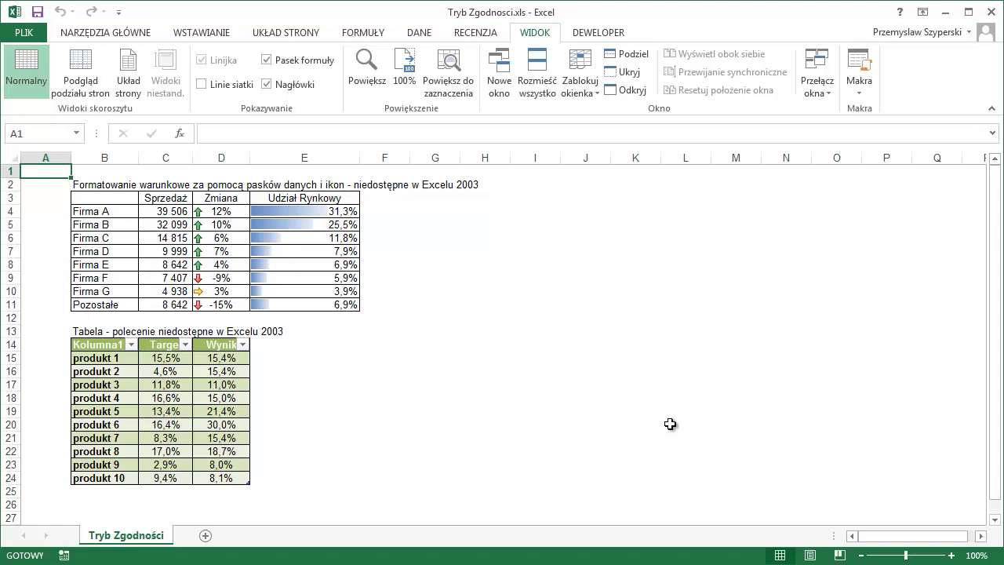
# - Close the workbook with Ctrl+W and open Plik Utworzony w Excel 2003.xls from recent workbooks
pyautogui.hotkey('ctrl', 'w')
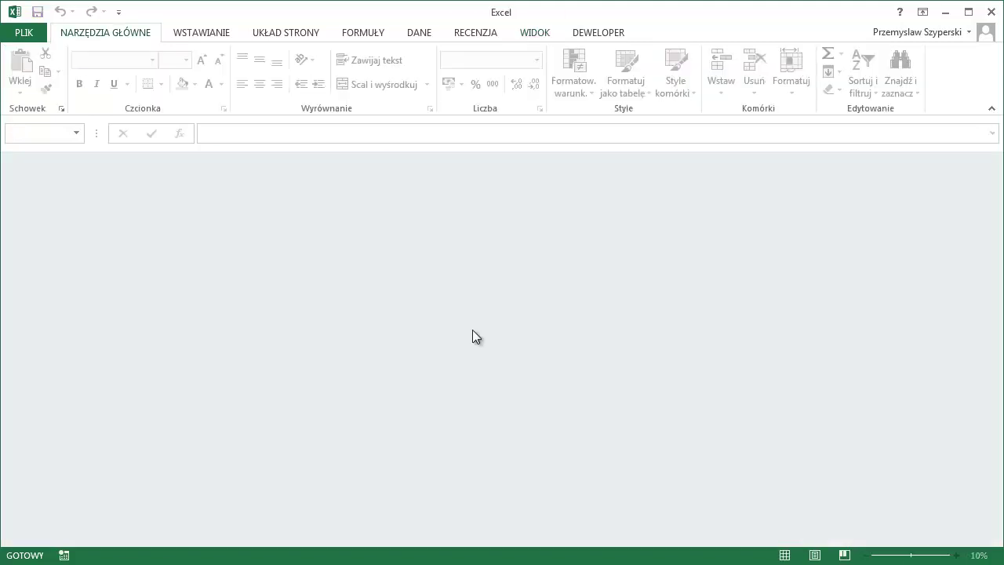
pyautogui.click(28, 32)
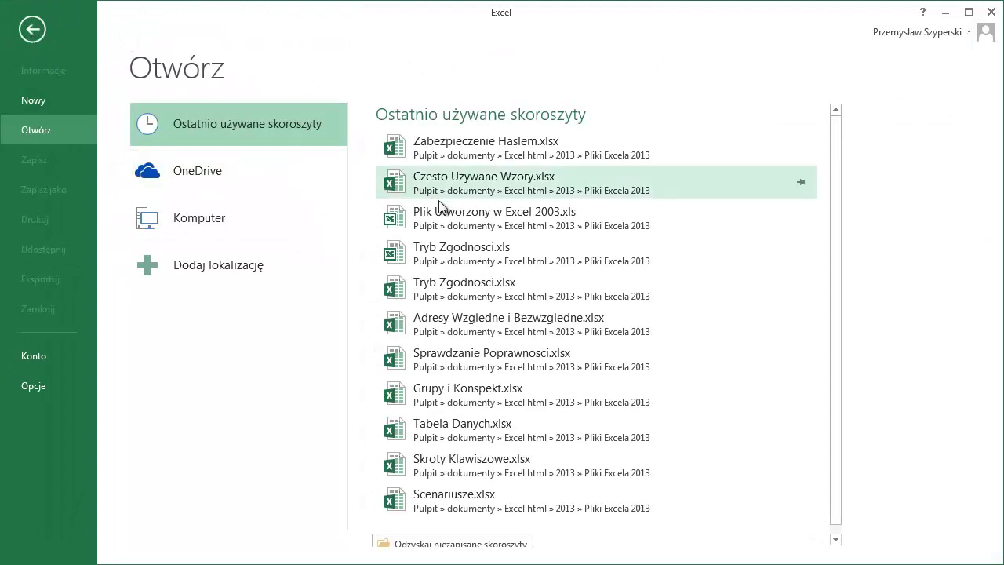
pyautogui.click(459, 219)
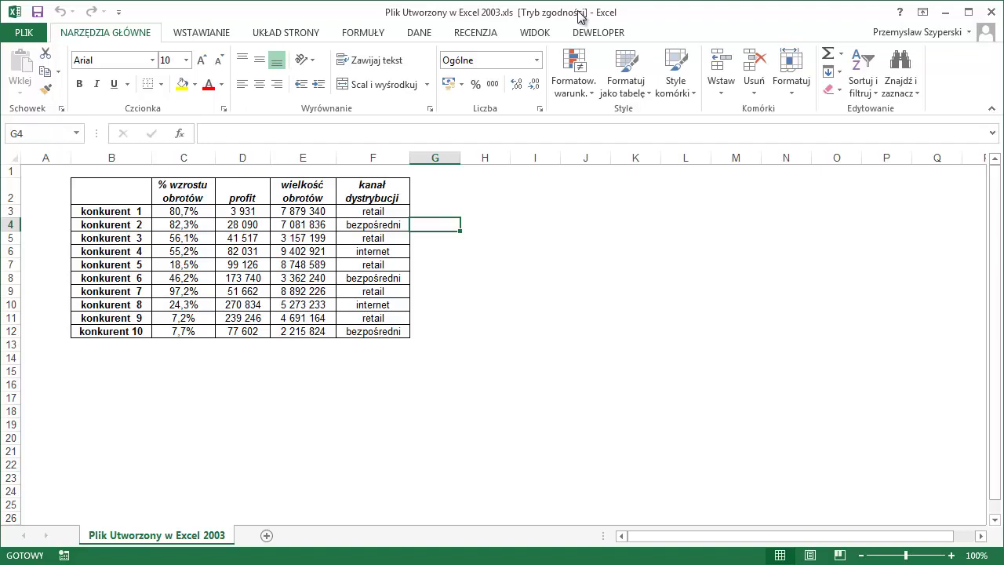
# - Convert Plik Utworzony w Excel 2003 to .xlsx via Informacje > Konwertuj and confirm
pyautogui.click(26, 32)
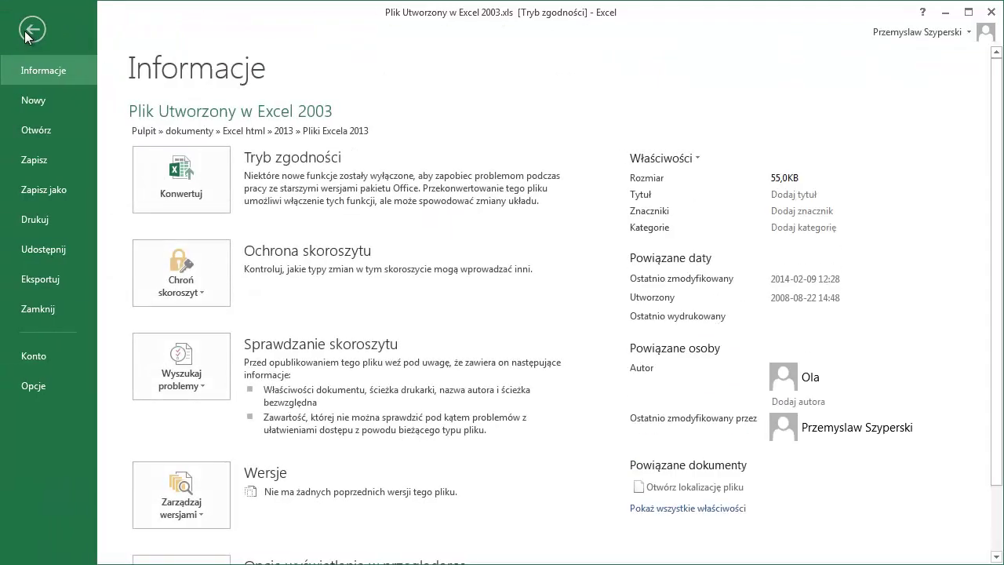
pyautogui.click(194, 185)
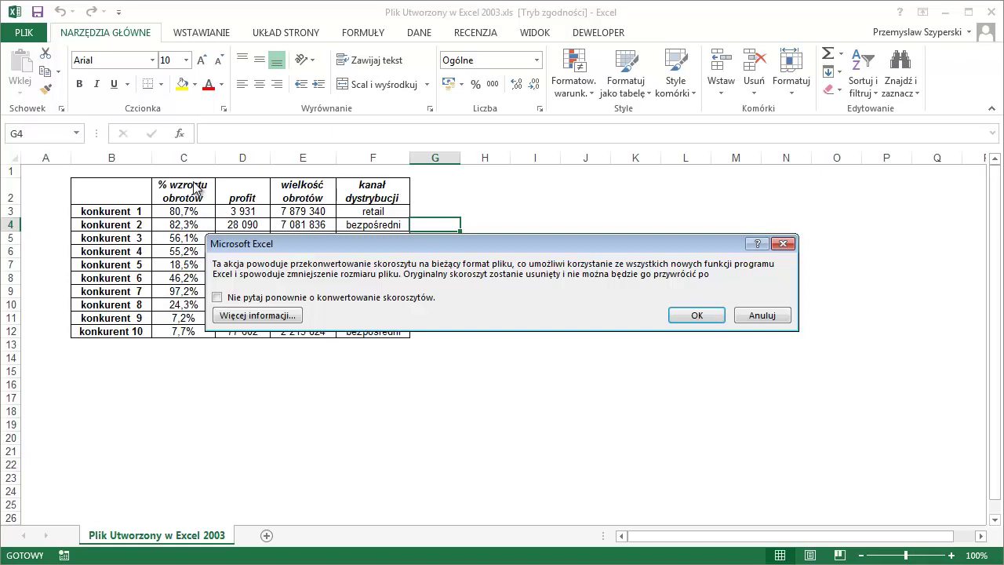
pyautogui.click(698, 317)
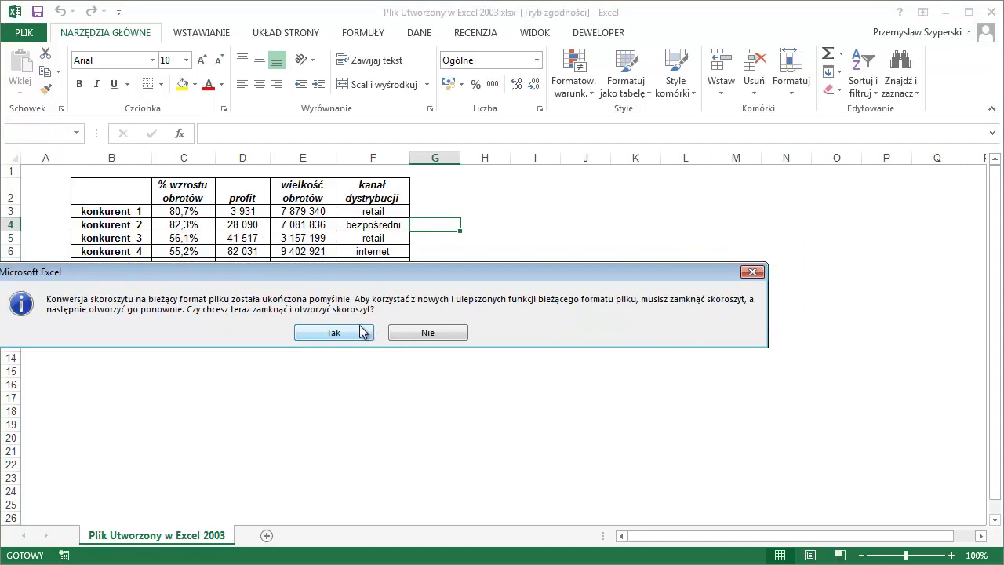
# - Accept closing and reopening the converted workbook (Tak)
pyautogui.click(344, 336)
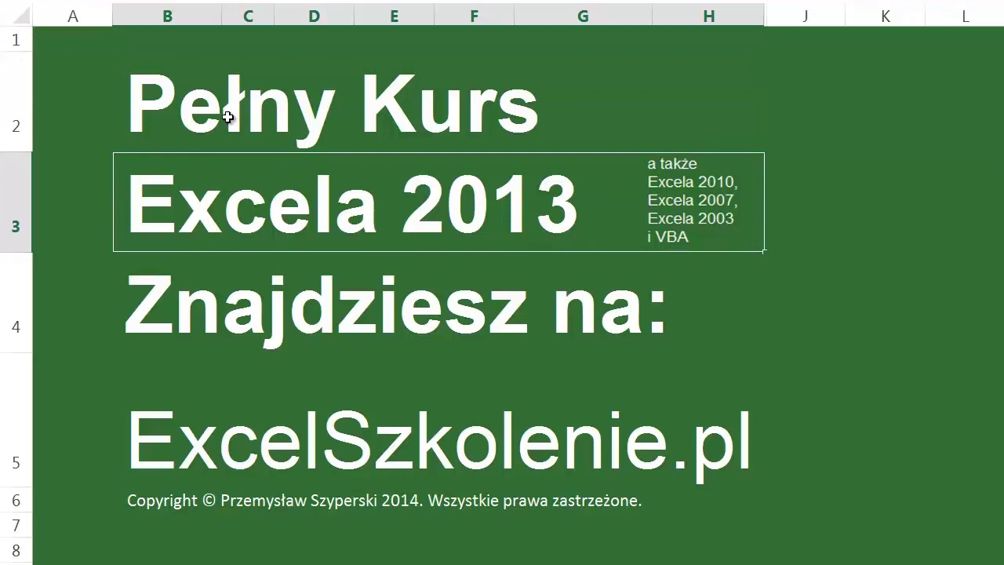
# - Move the selection down two rows from row 3 to the ExcelSzkolenie.pl row 5
pyautogui.press('Down')
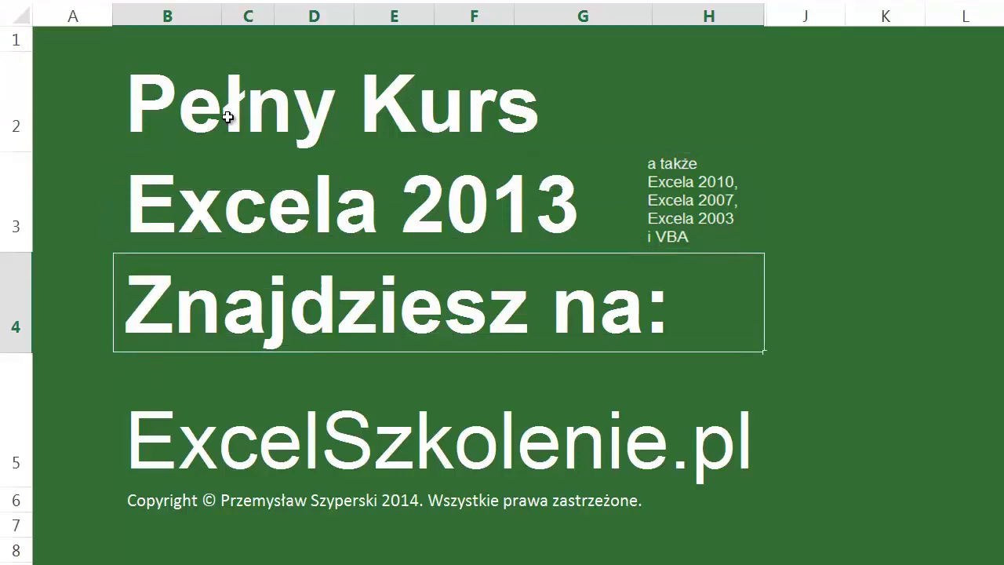
pyautogui.press('Down')
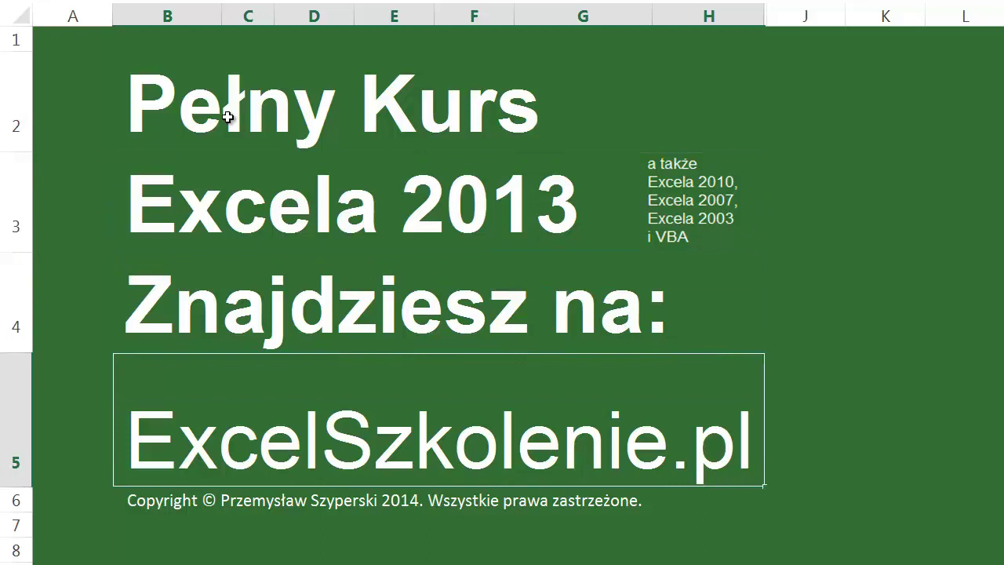